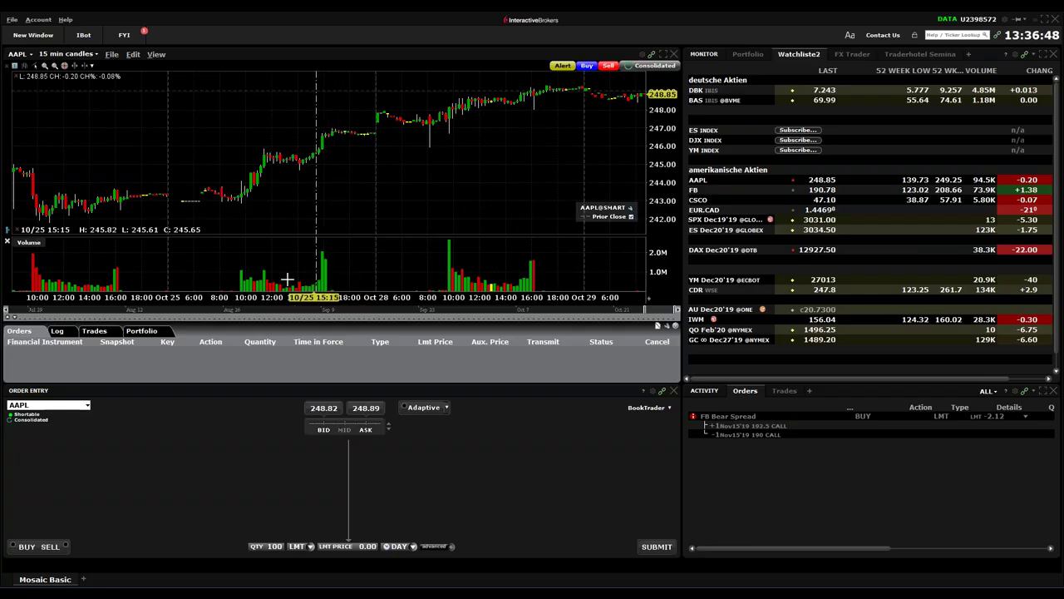
Open OptionTrader for AAPL in a new window and acknowledge the dividend information notice.
left_click(28, 37)
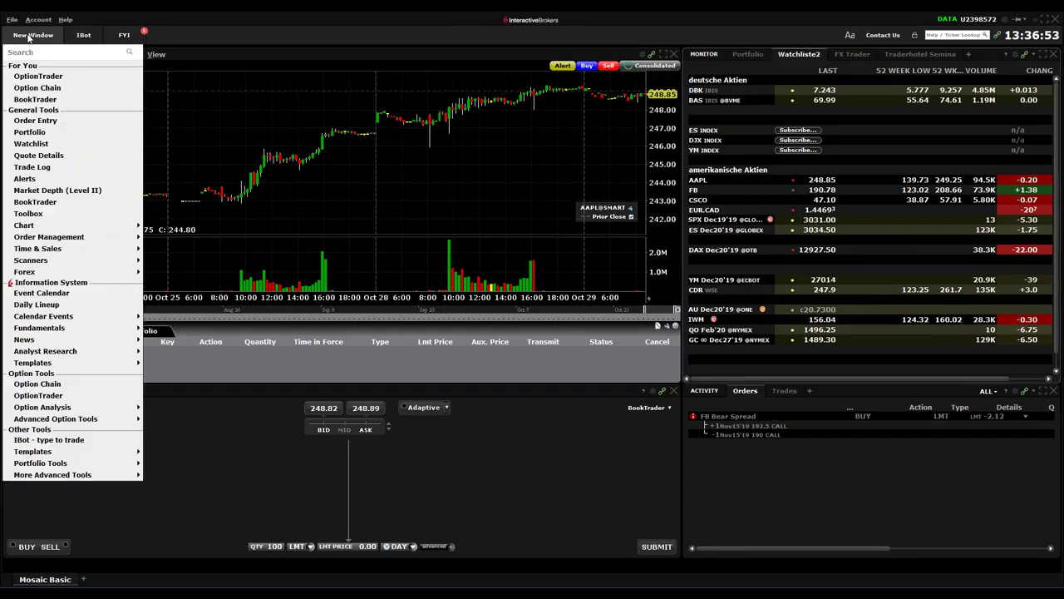
left_click(57, 397)
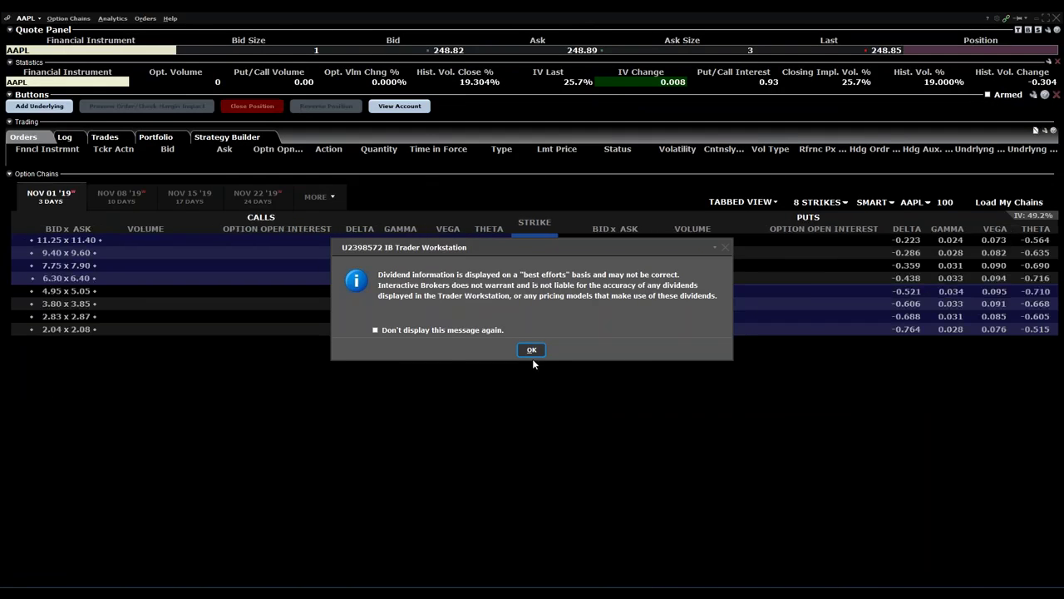
left_click(532, 349)
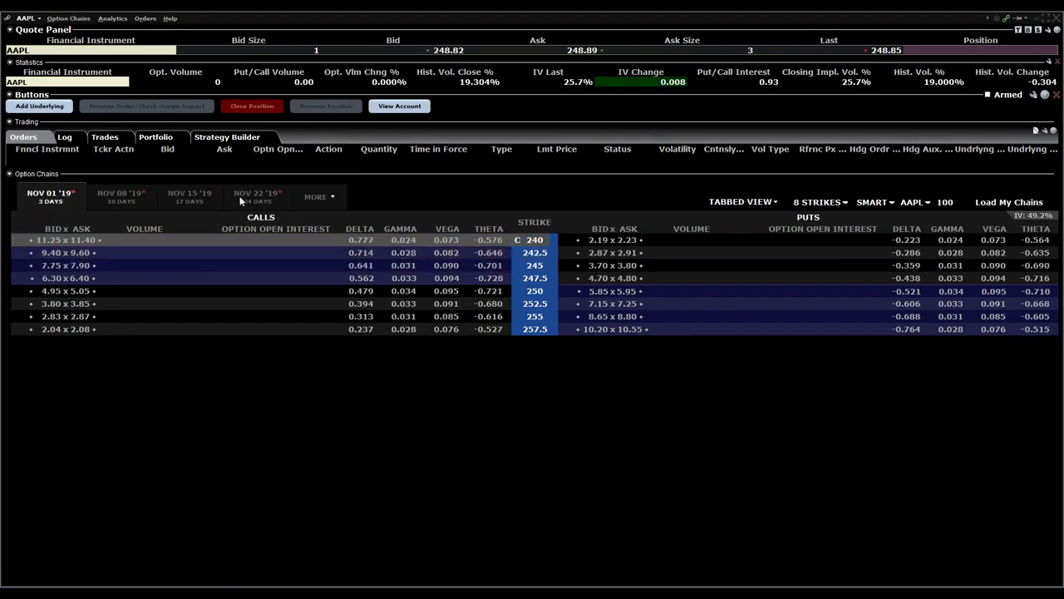
Change the underlying in the quote panel to FB, using the SMART-routed stock.
left_click(50, 49)
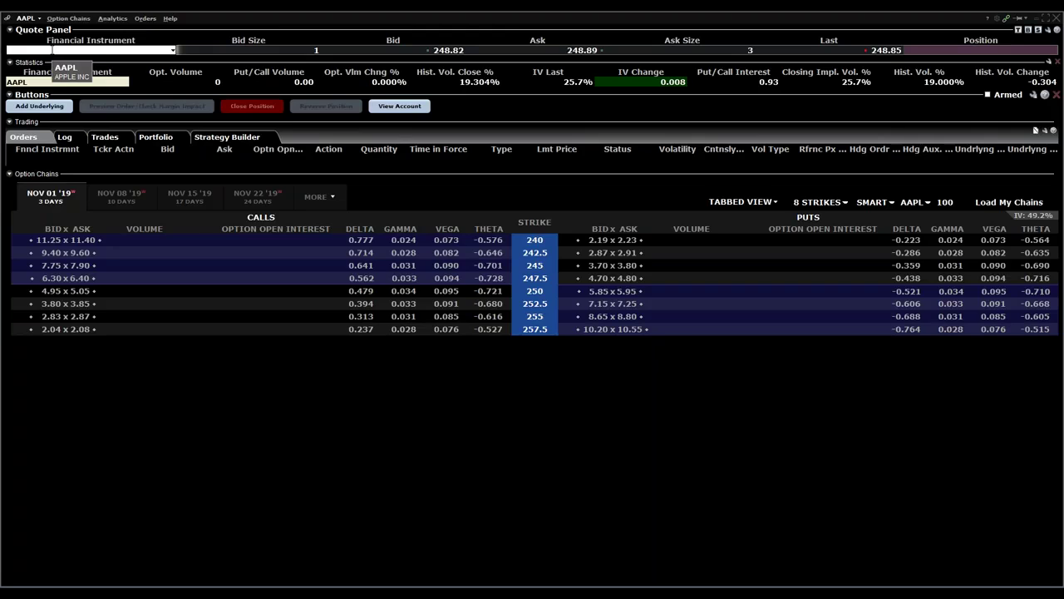
type("fb")
key("Return")
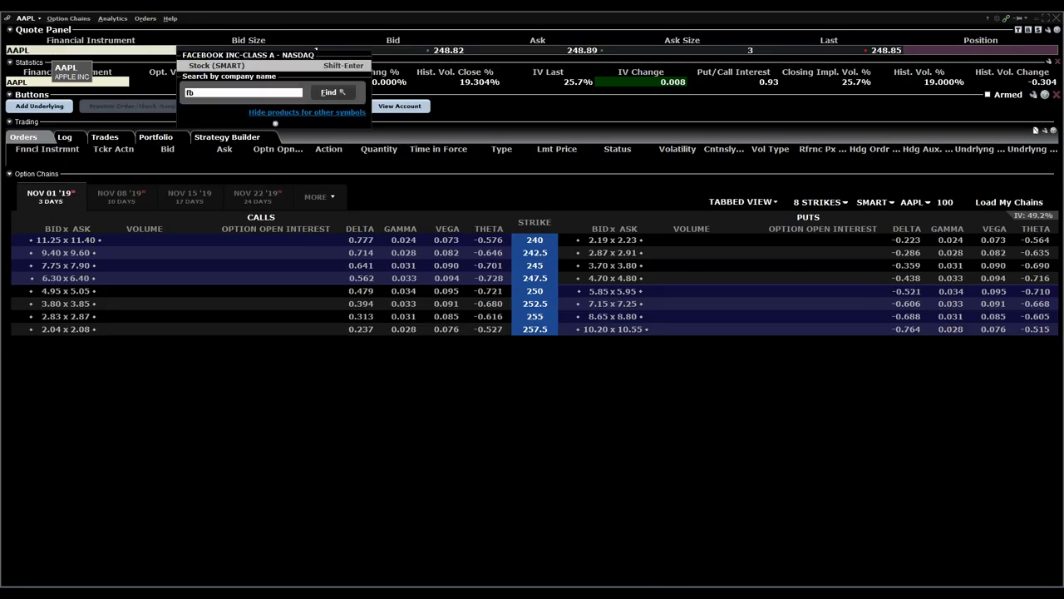
key("Return")
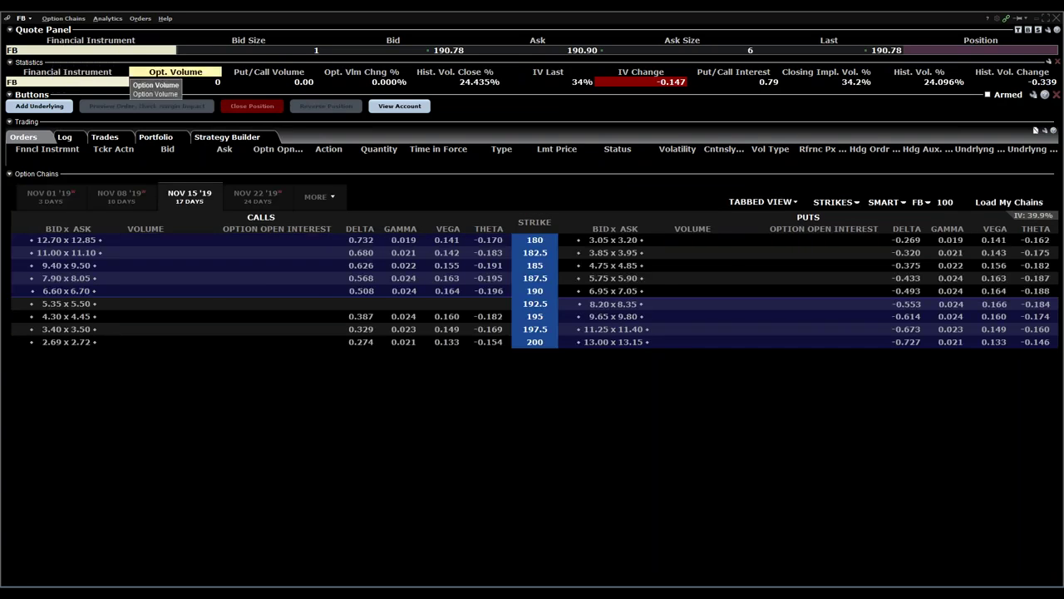
Show the Strategy Builder and set the FB option chain to display all strikes.
left_click(228, 138)
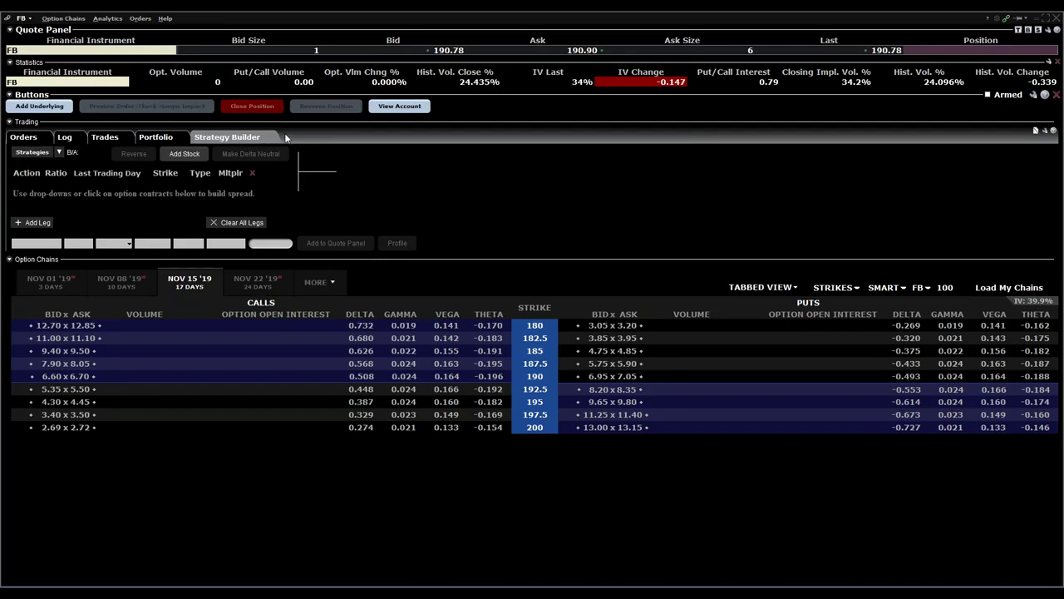
left_click(844, 288)
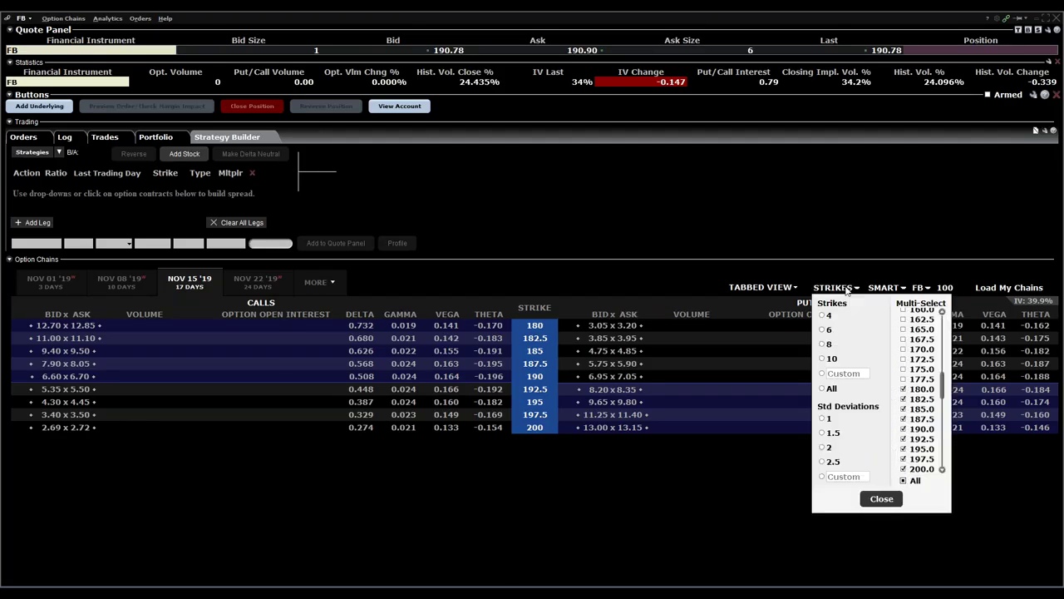
left_click(823, 359)
left_click(823, 388)
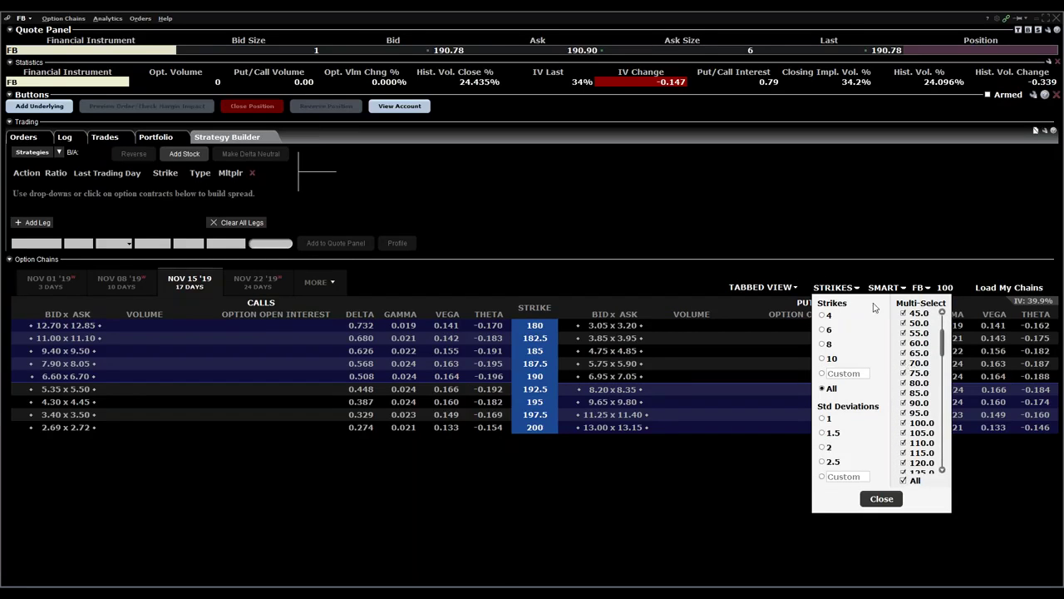
left_click(835, 287)
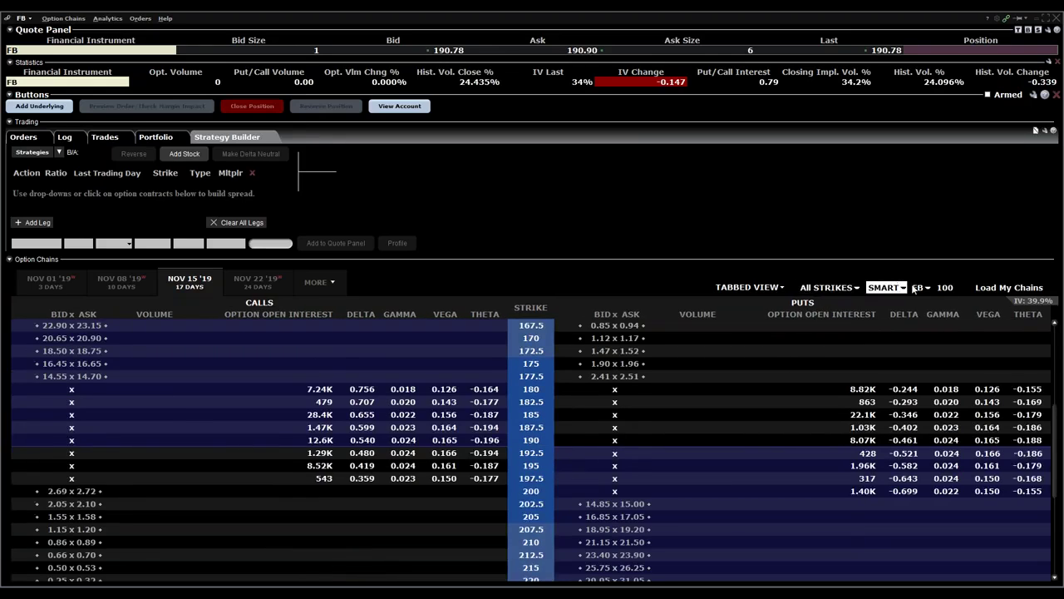
Examine the additional expiration dates and the range of strikes in the NOV 15 '19 option chain.
left_click(330, 282)
scroll(340, 356, "down", 2)
scroll(340, 358, "up", 2)
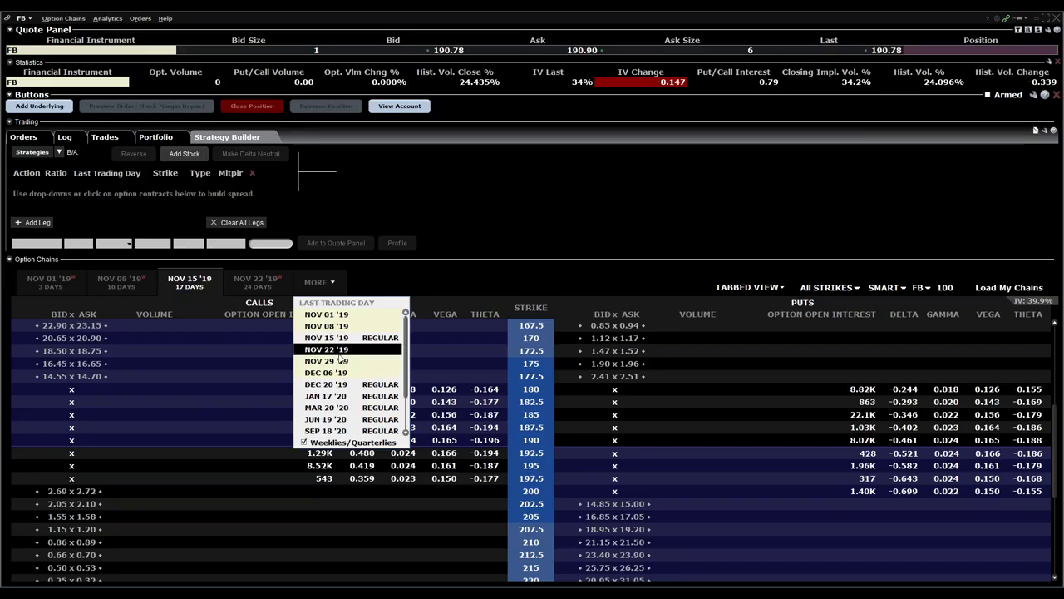
left_click(507, 191)
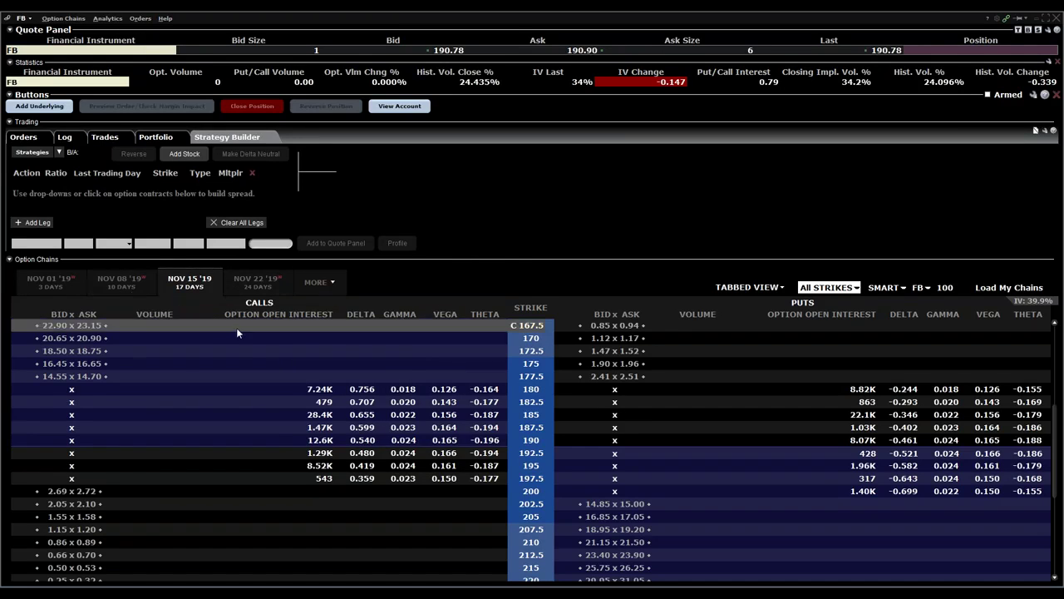
scroll(230, 376, "down", 2)
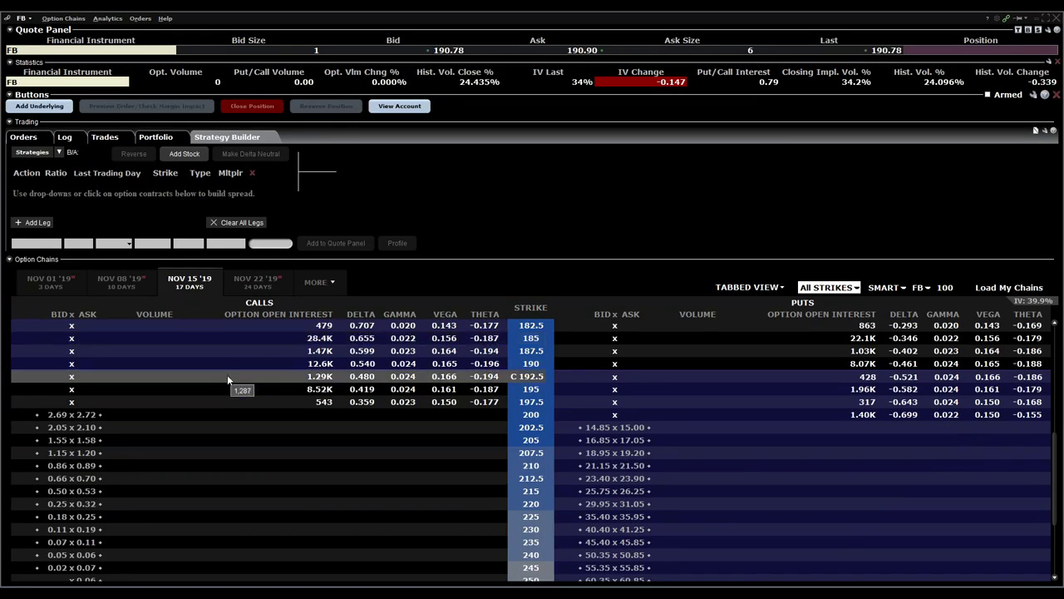
scroll(228, 380, "down", 4)
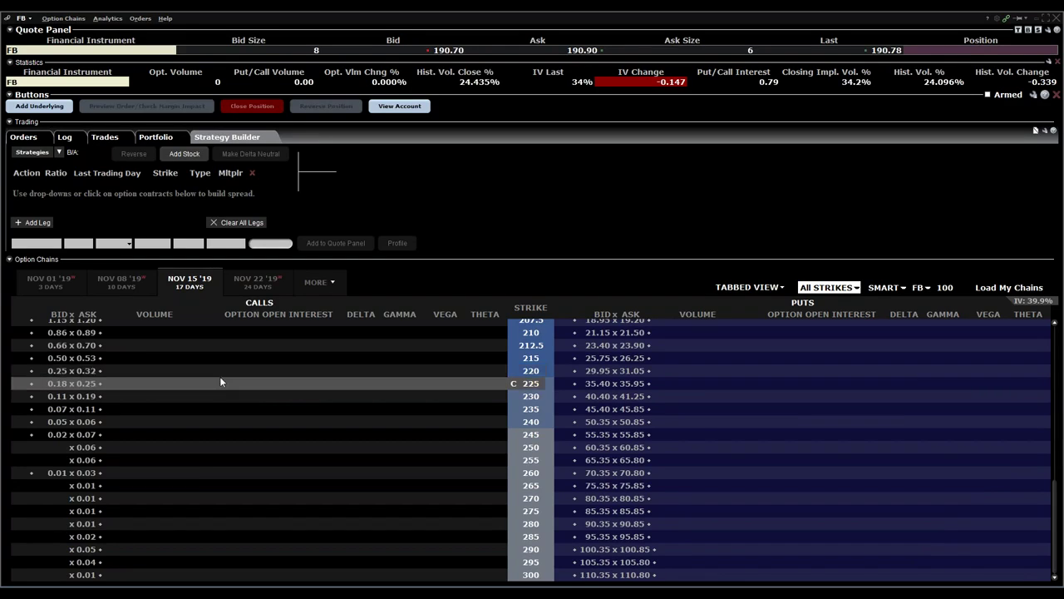
Build a NOV 15 '19 put spread by selling the 185 put and buying the 180 put.
scroll(222, 382, "up", 8)
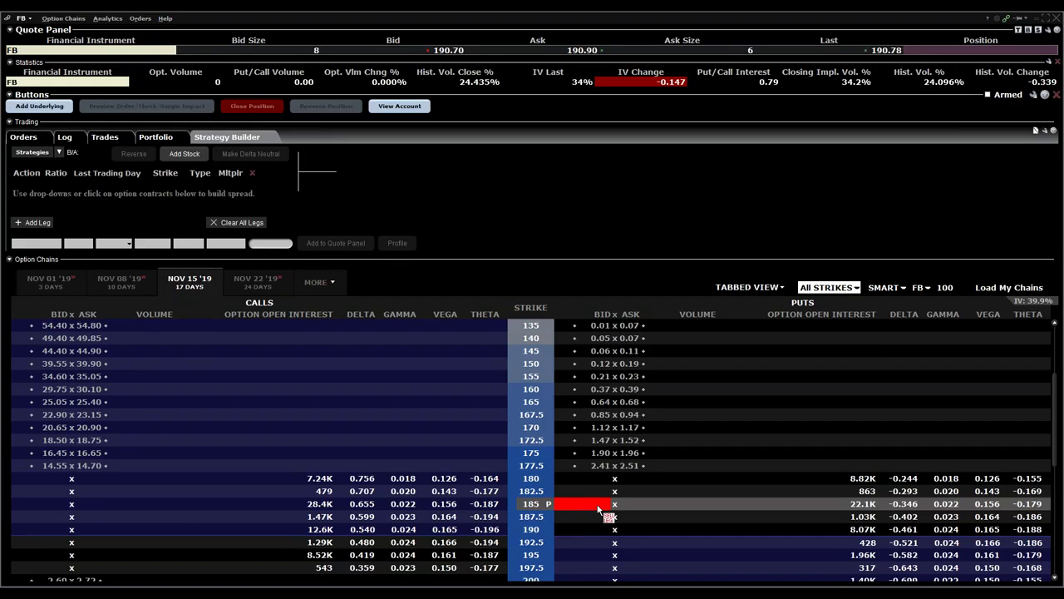
left_click(597, 505)
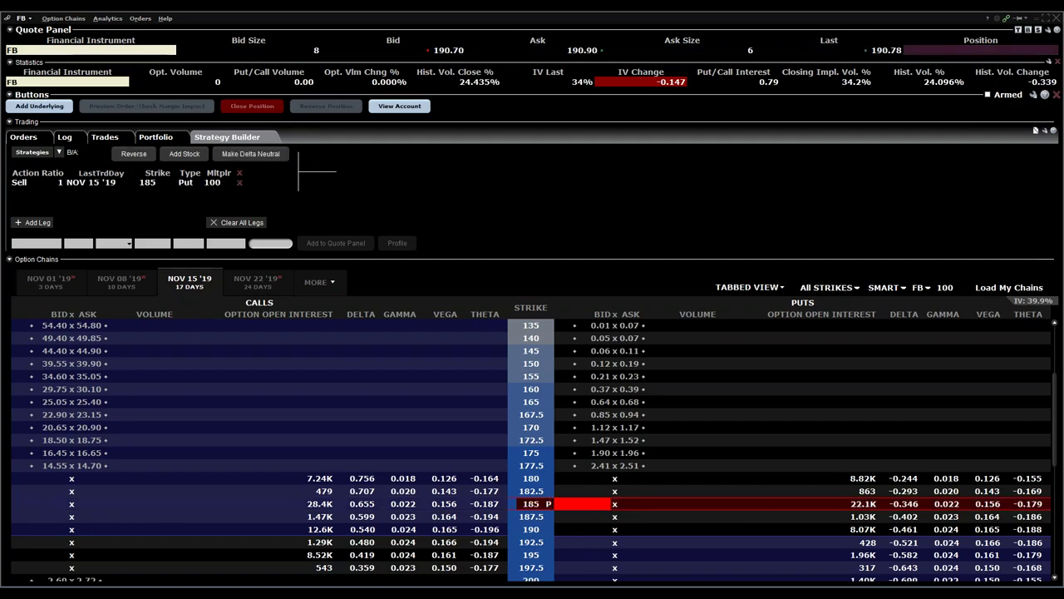
left_click_drag(597, 504, 632, 493)
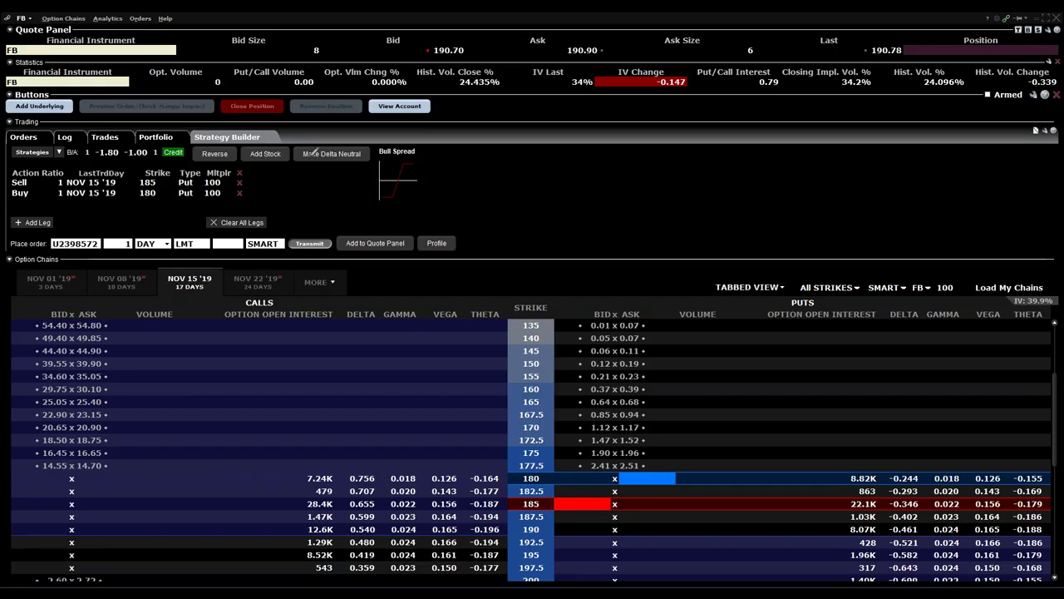
Check the alternative strikes and last trading days offered for the sold 185 put leg, keeping its current settings.
mouse_move(314, 154)
left_mouse_down()
mouse_move(96, 143)
mouse_move(28, 205)
mouse_move(146, 214)
mouse_move(309, 194)
mouse_move(329, 162)
left_mouse_up()
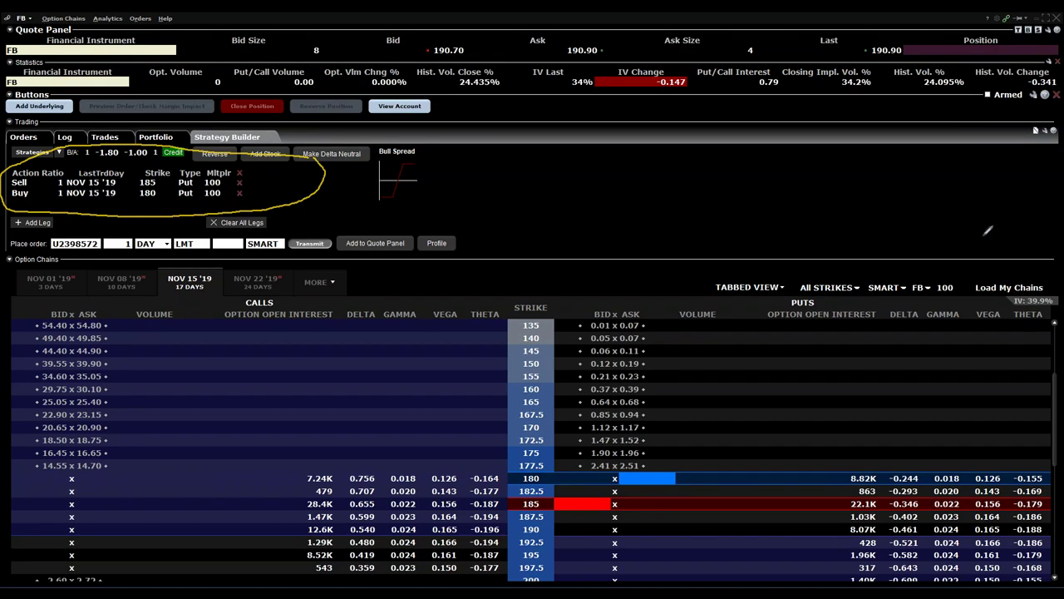
left_click(149, 183)
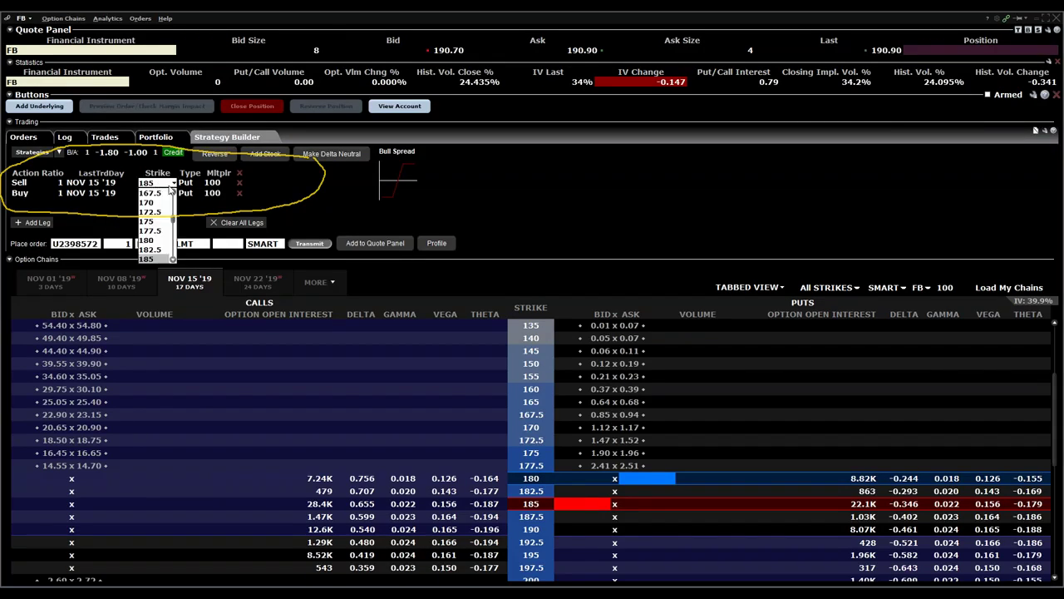
left_click(149, 184)
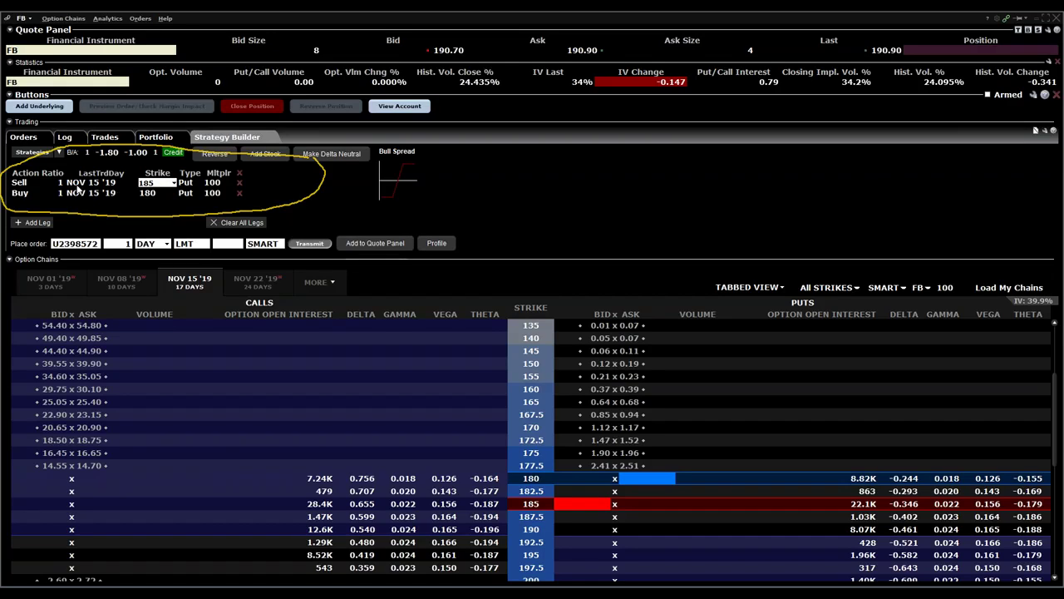
left_click(79, 188)
left_click(104, 188)
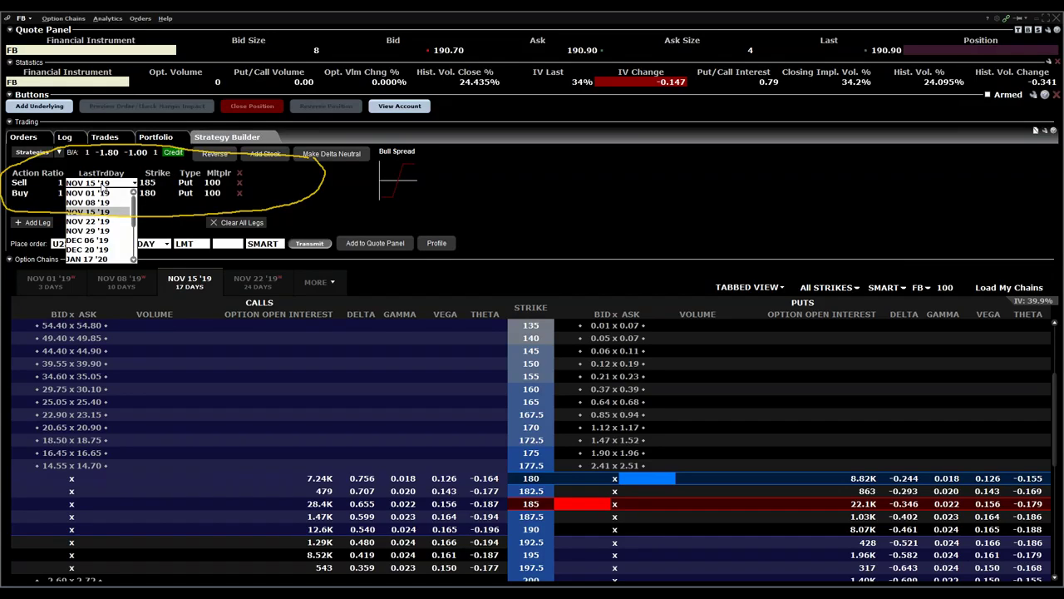
left_click(104, 189)
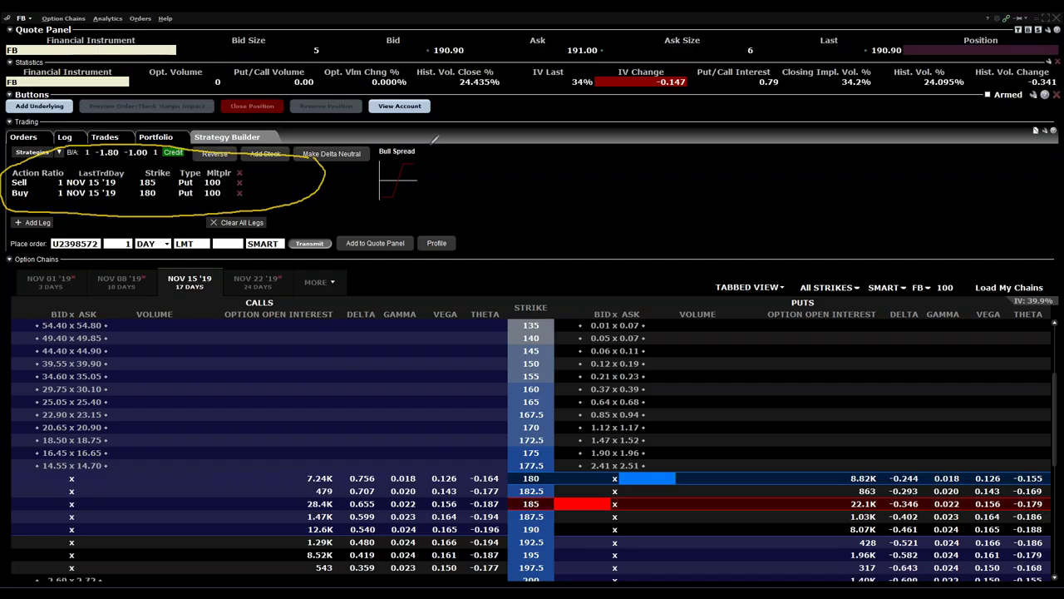
mouse_move(429, 148)
left_mouse_down()
mouse_move(379, 195)
mouse_move(413, 203)
mouse_move(429, 149)
left_mouse_up()
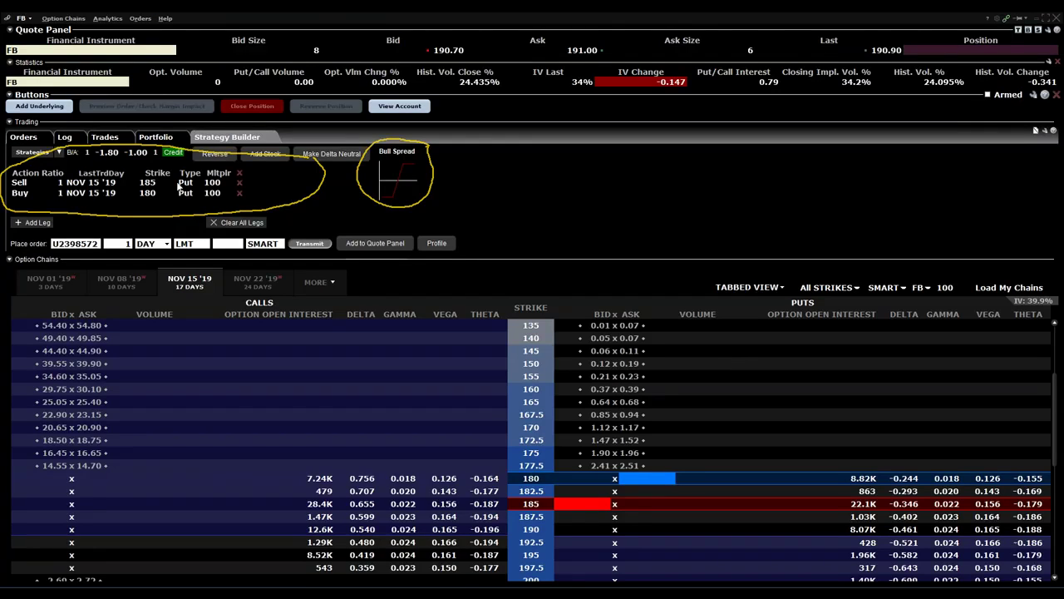
Set the spread's limit price to the mid value of -1.40 and transmit the one-contract DAY order.
left_click(228, 242)
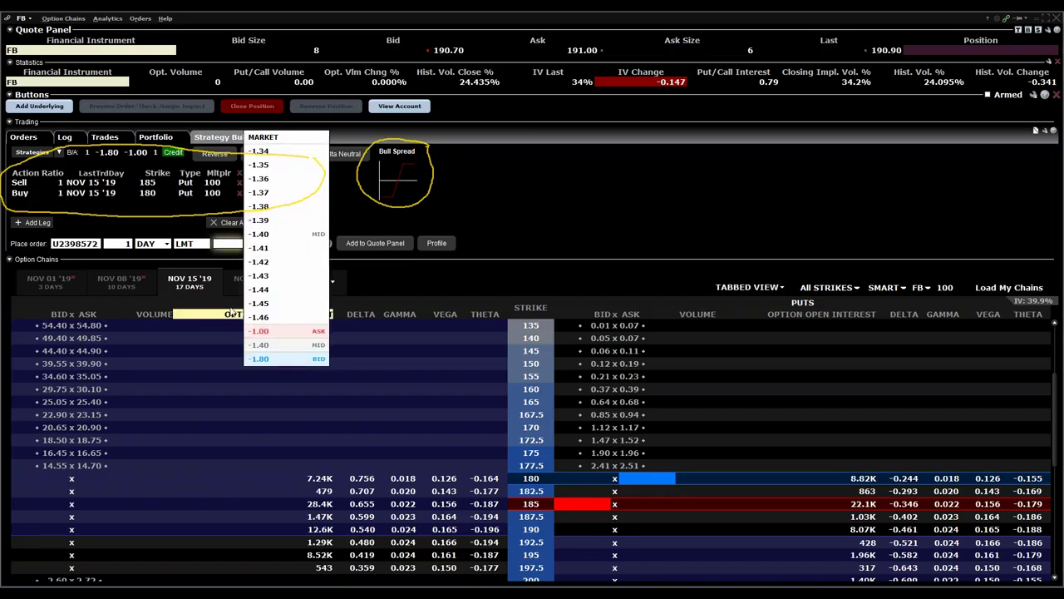
left_click(282, 345)
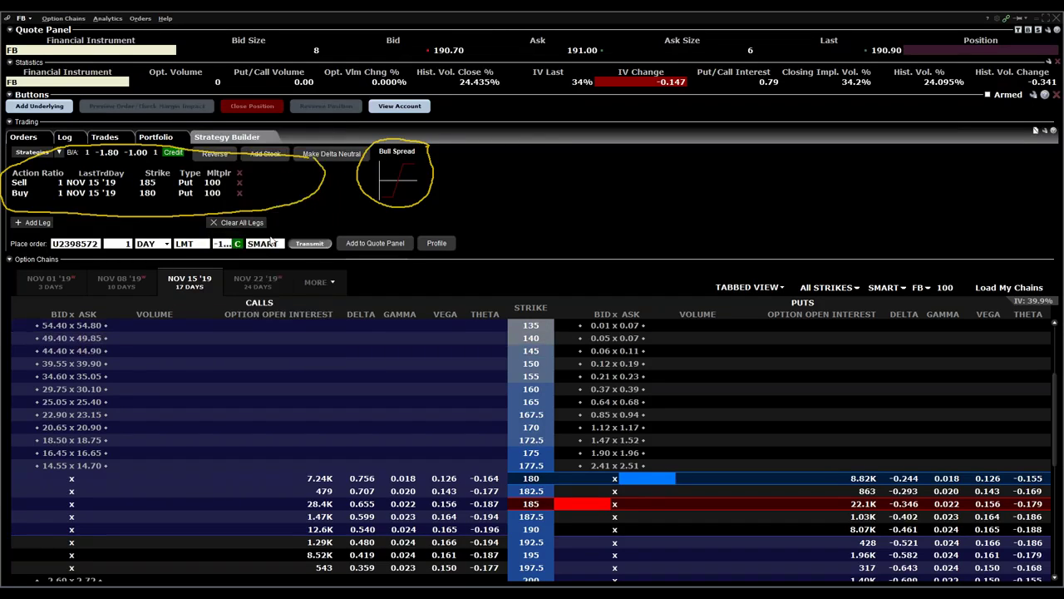
left_click(310, 243)
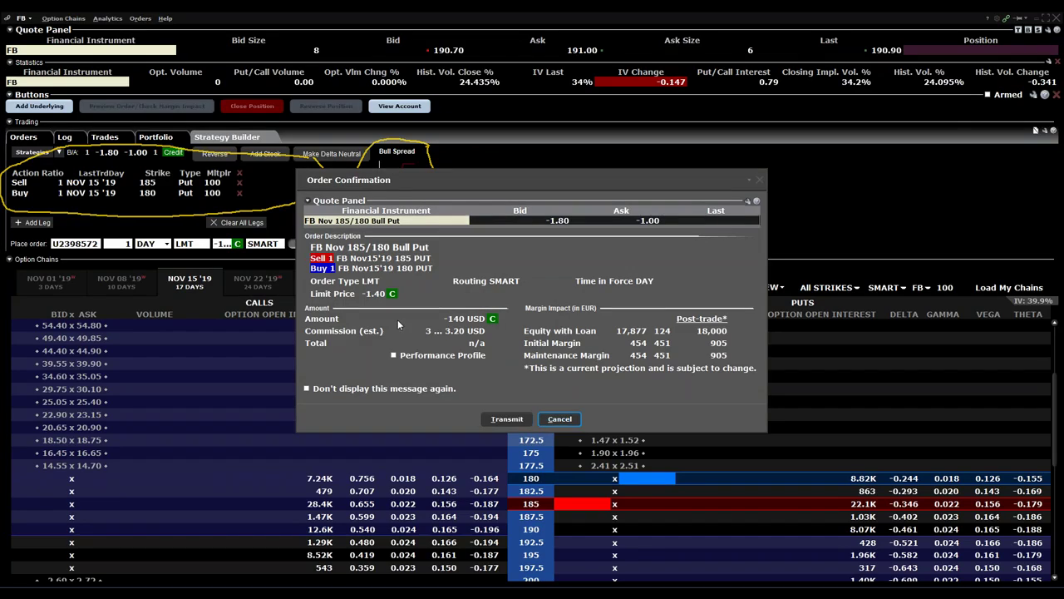
left_click(507, 419)
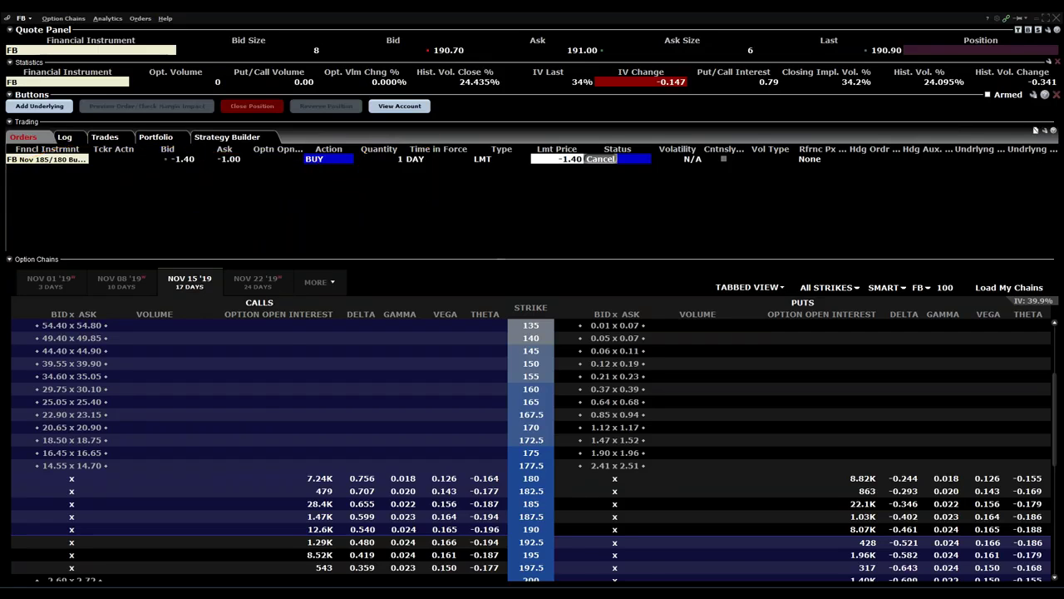
Return to the main Mosaic window, select the FB Bull Spread order and open its limit price for editing.
left_click(1037, 20)
left_click(738, 417)
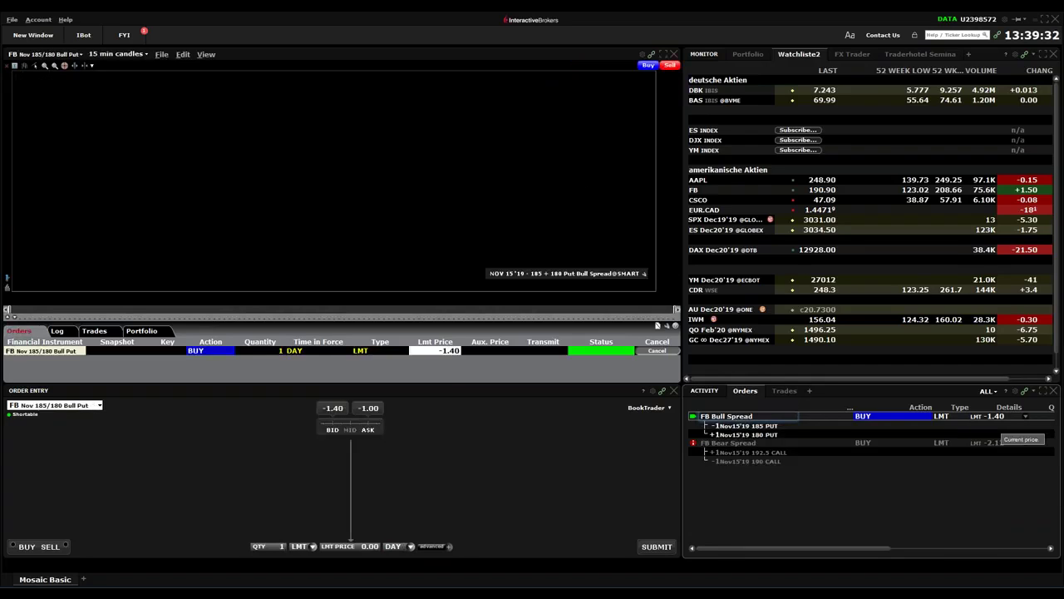
left_click(994, 418)
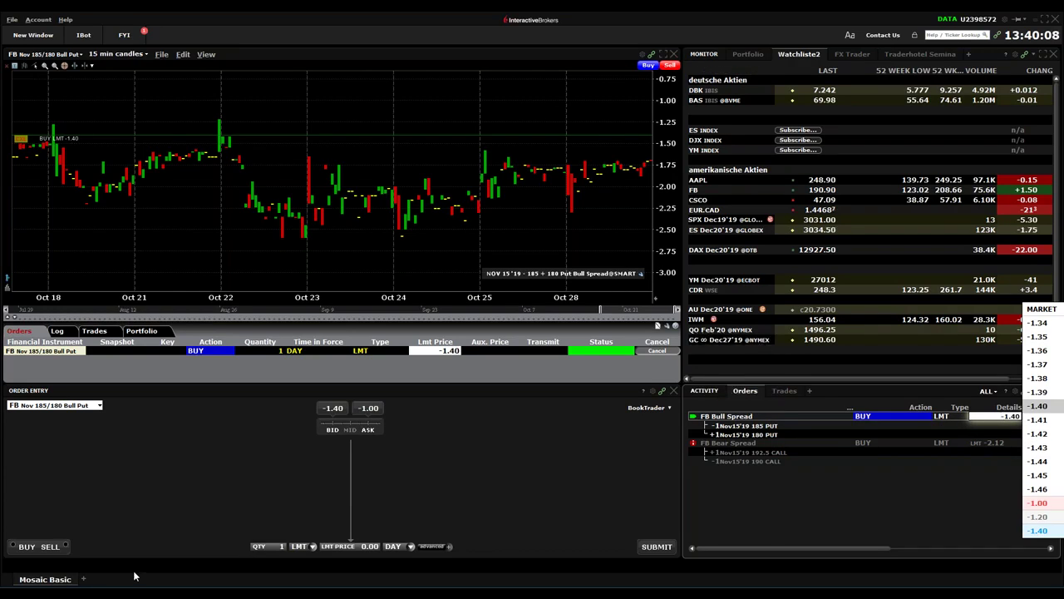
Switch back to the OptionTrader window and show its empty Strategy Builder again.
mouse_move(258, 592)
left_click(328, 552)
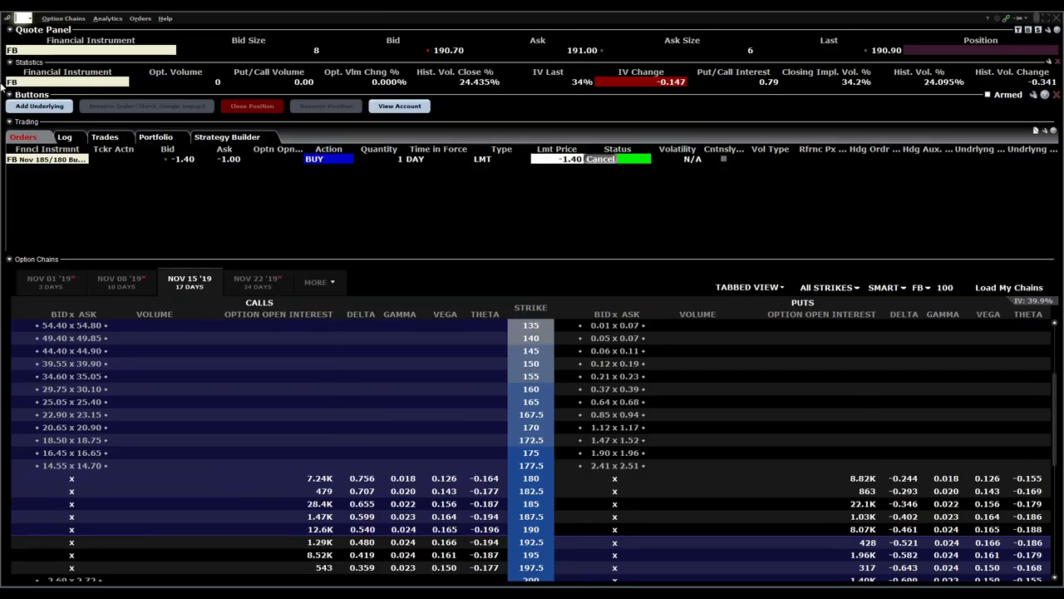
left_click(227, 136)
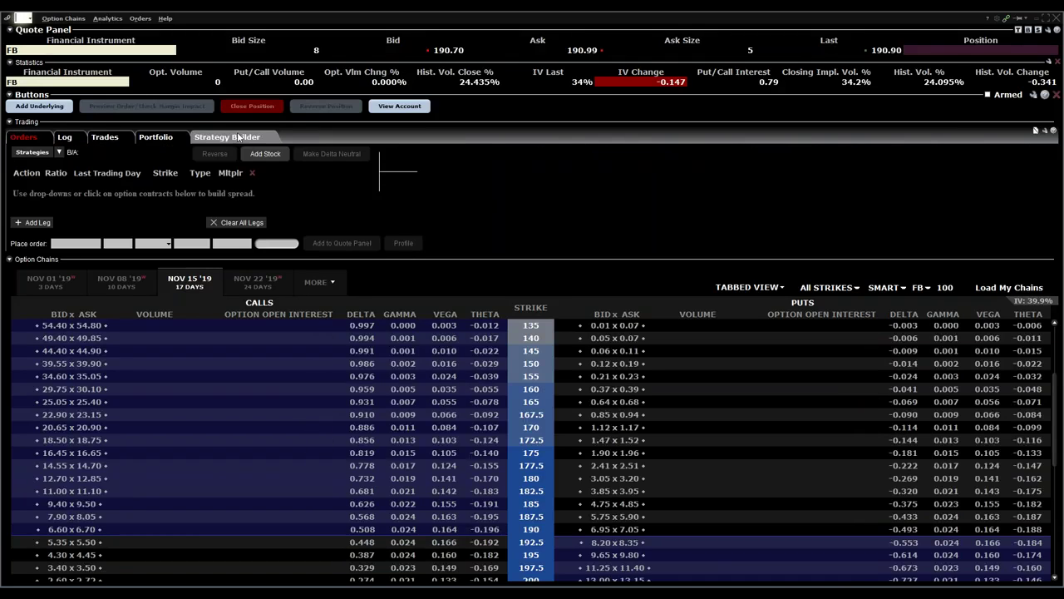
left_click(58, 153)
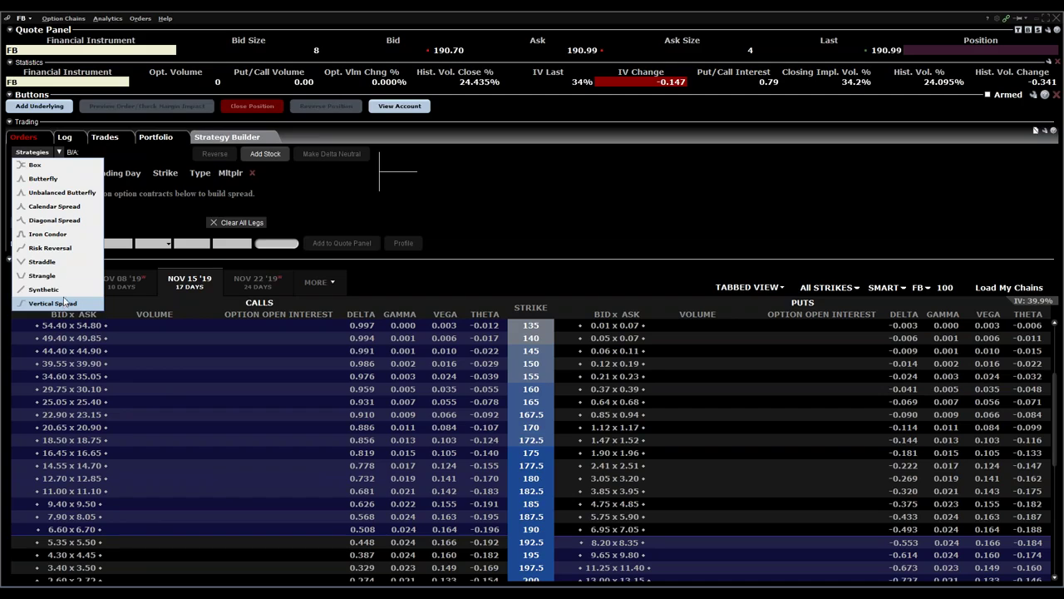
left_click(65, 220)
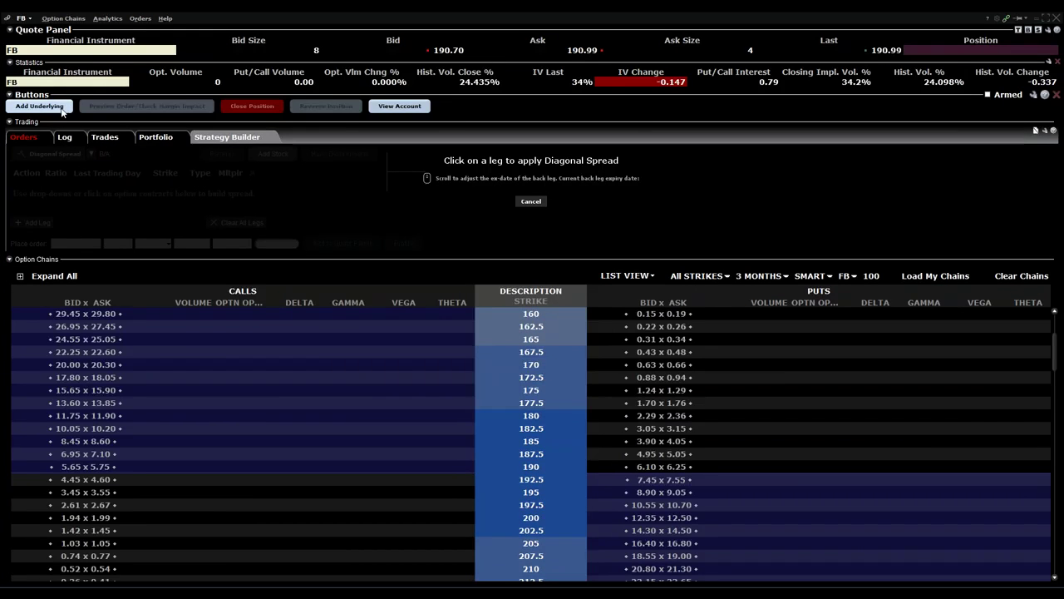
left_click(197, 141)
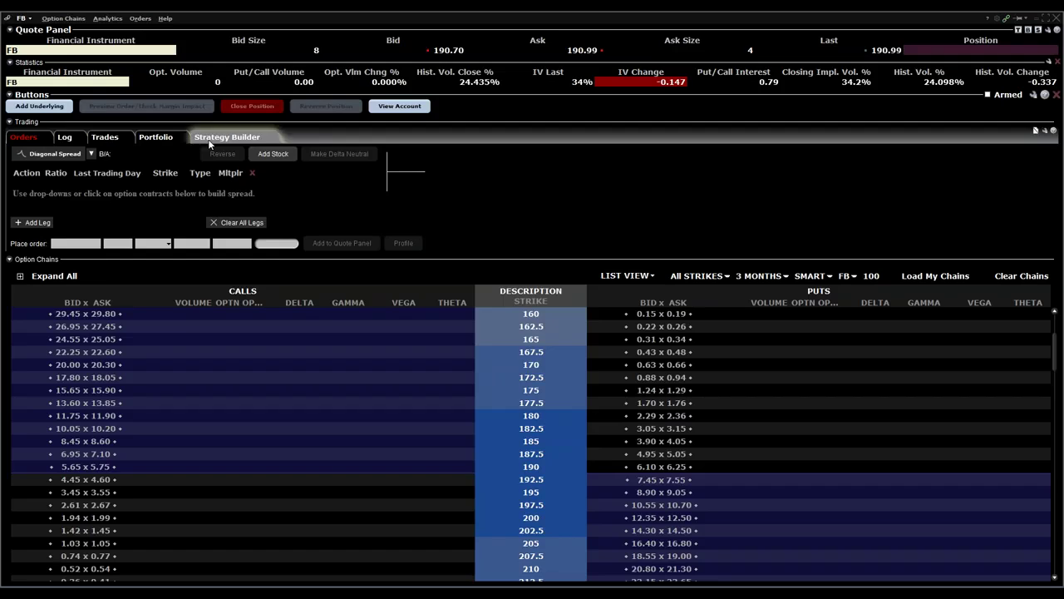
left_click(91, 154)
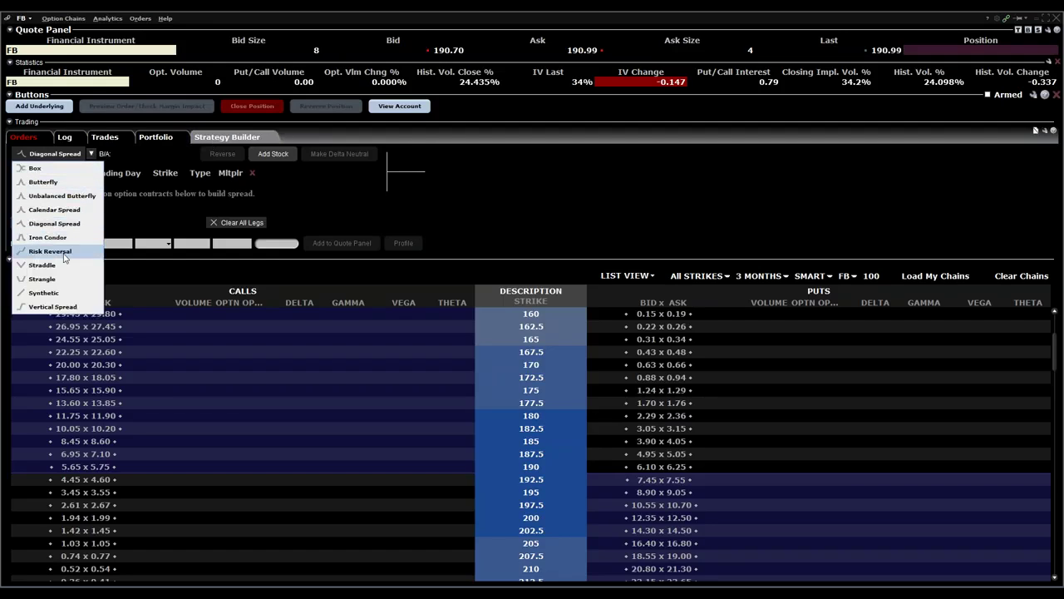
key("Escape")
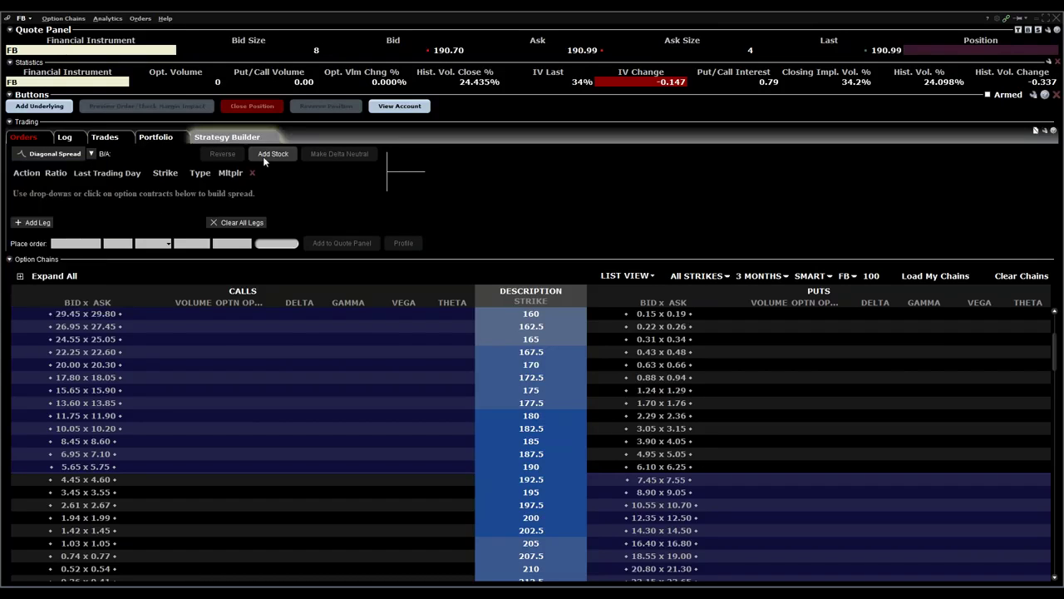
Build a predefined strangle on FB for NOV 15 '19 that buys one 195 call and one 185 put.
left_click(92, 153)
left_click(42, 279)
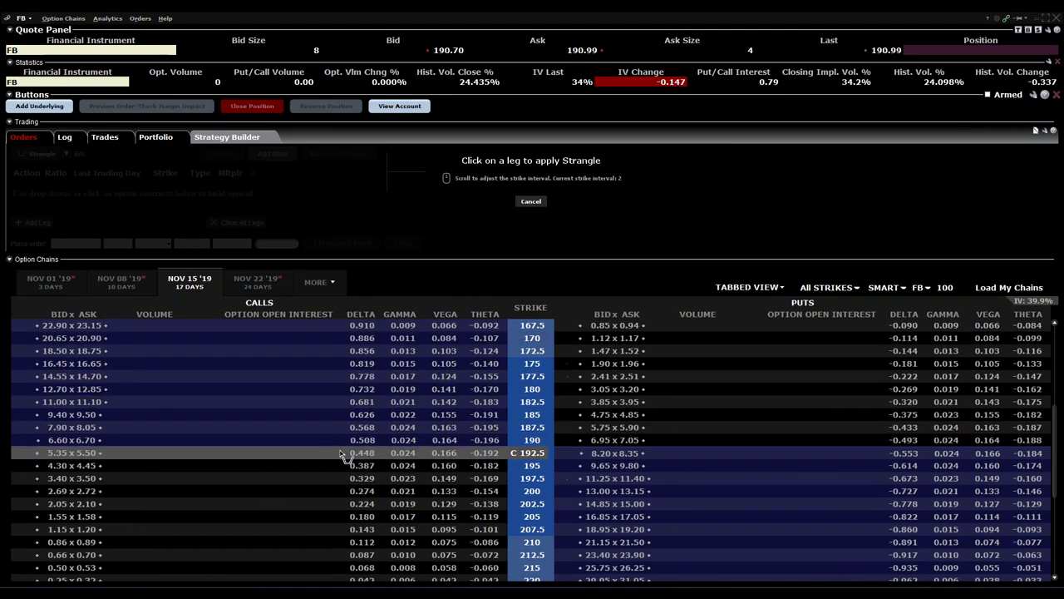
left_click(375, 472)
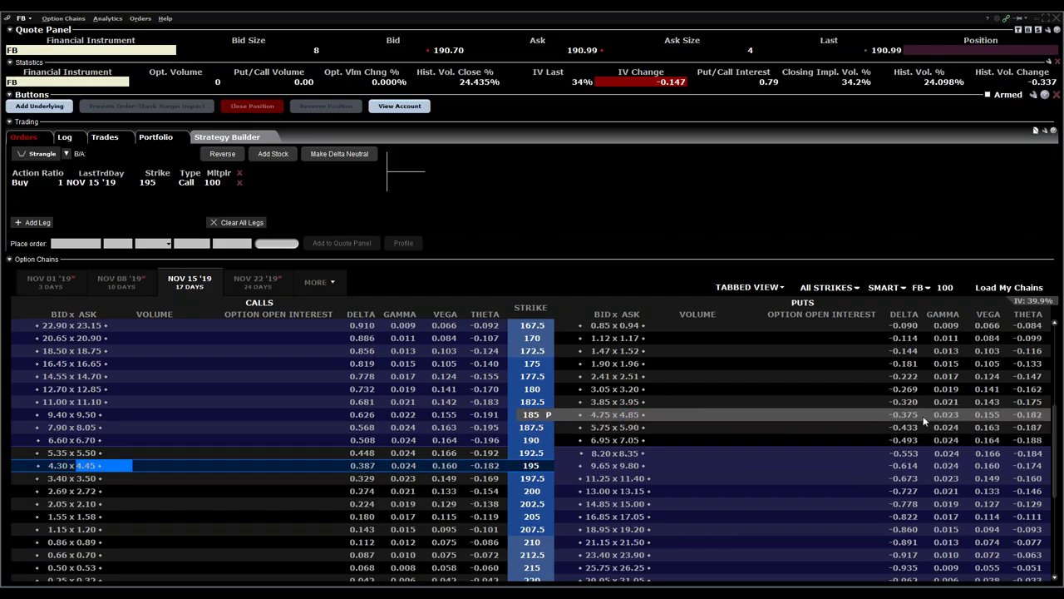
left_click(603, 414)
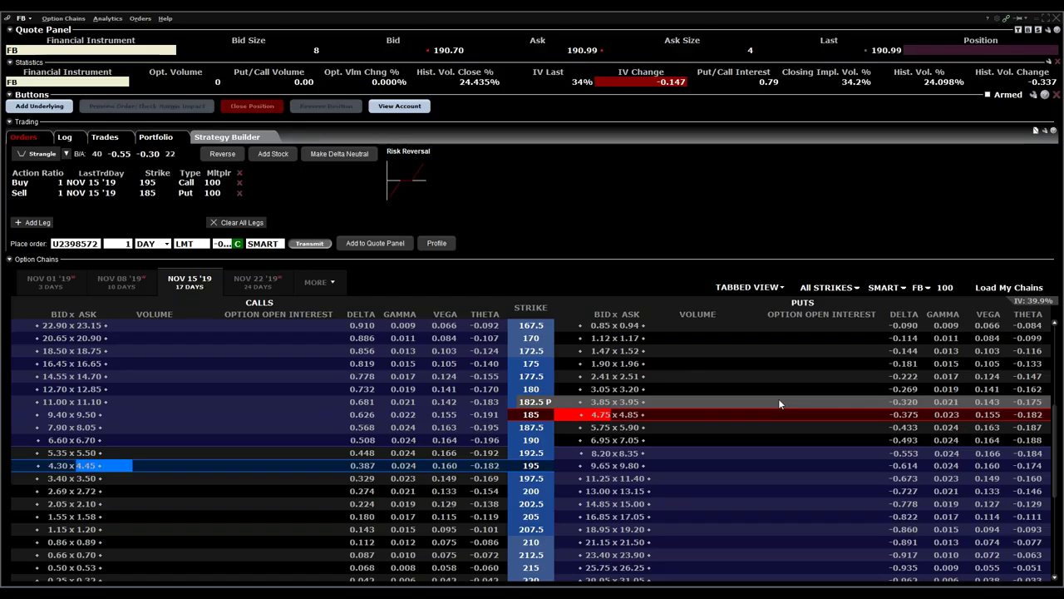
left_click(27, 193)
left_click(33, 204)
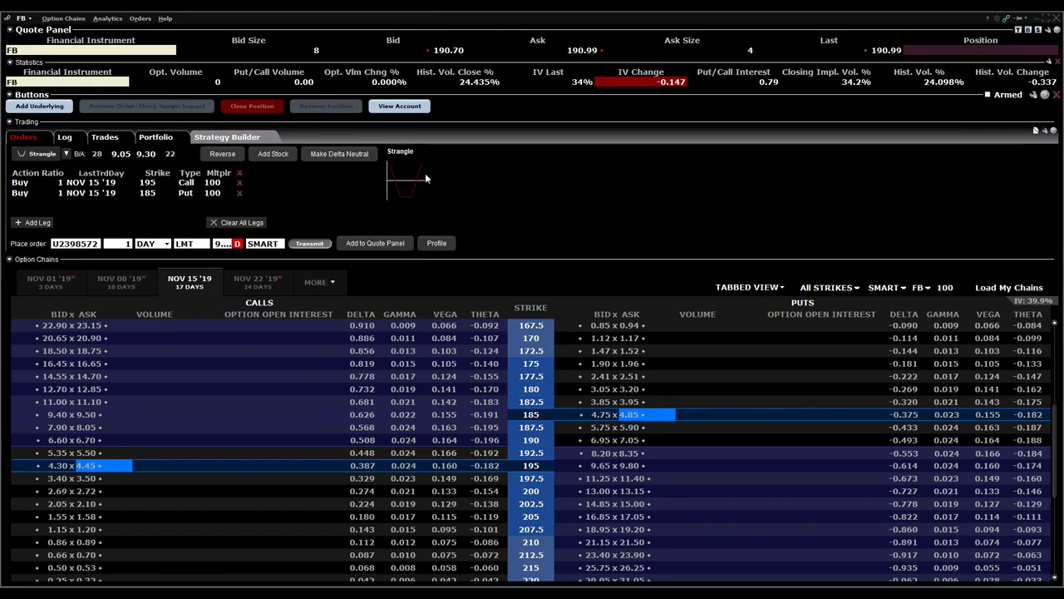
Set the strangle's limit price to 9.20 and try to transmit the one-contract DAY order.
left_click(224, 243)
left_click(260, 258)
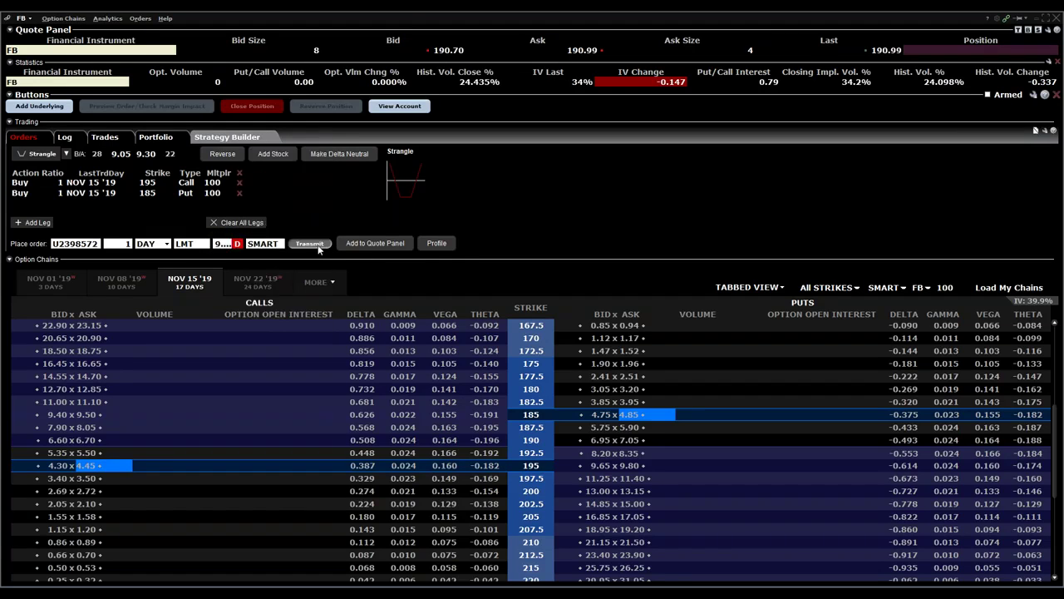
left_click(321, 248)
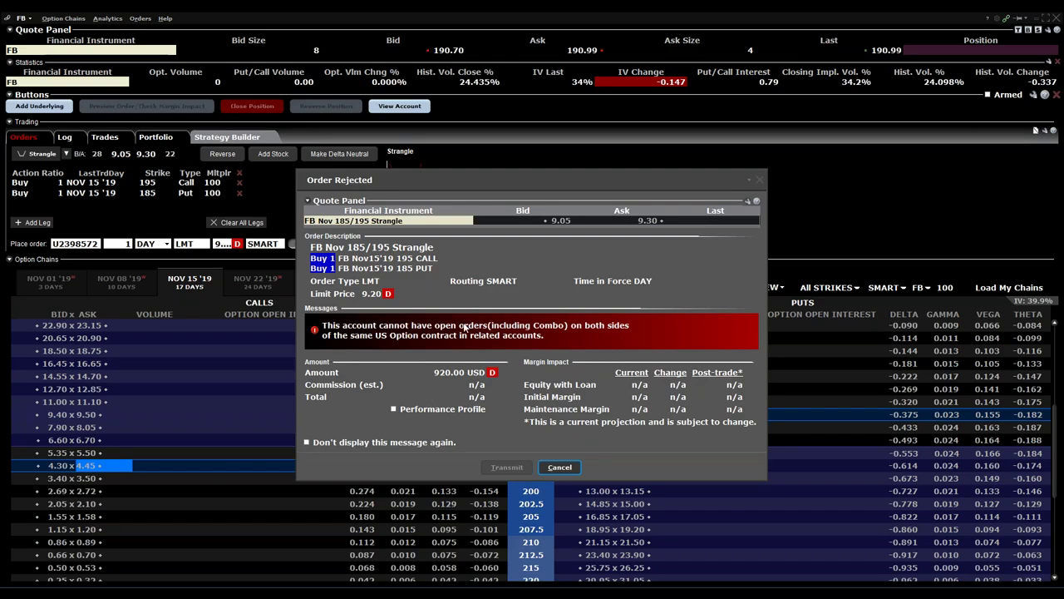
left_click(568, 468)
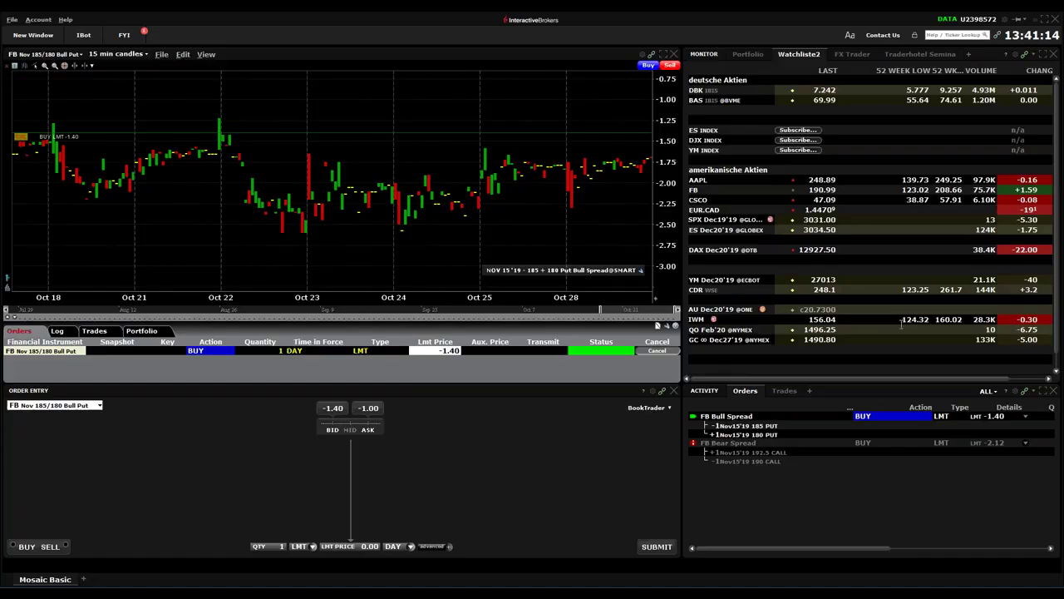
Cancel the open FB Bull Spread order in the main Mosaic window and return to the OptionTrader window.
right_click(753, 417)
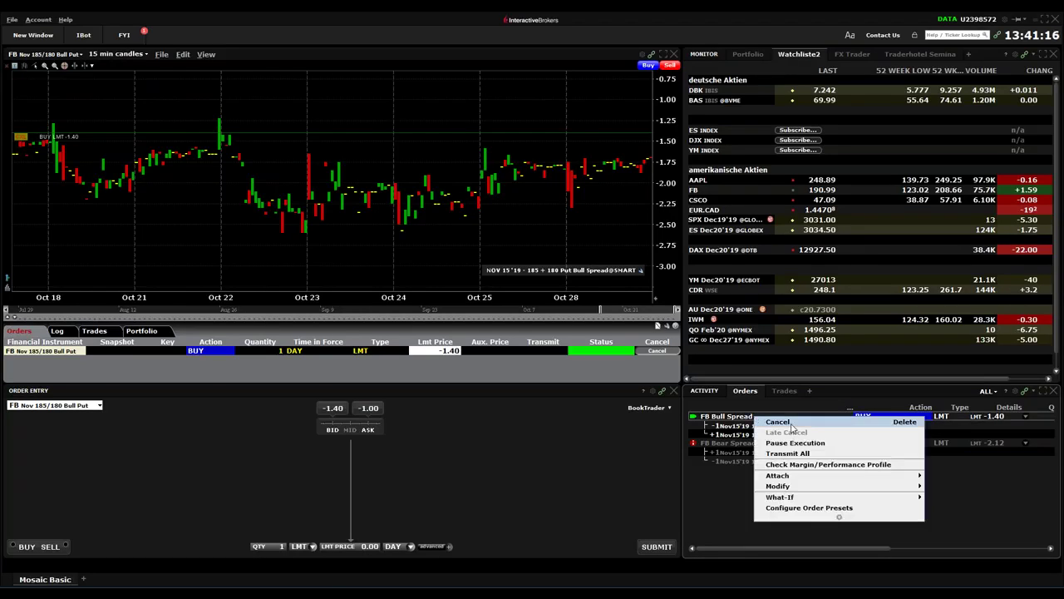
left_click(792, 426)
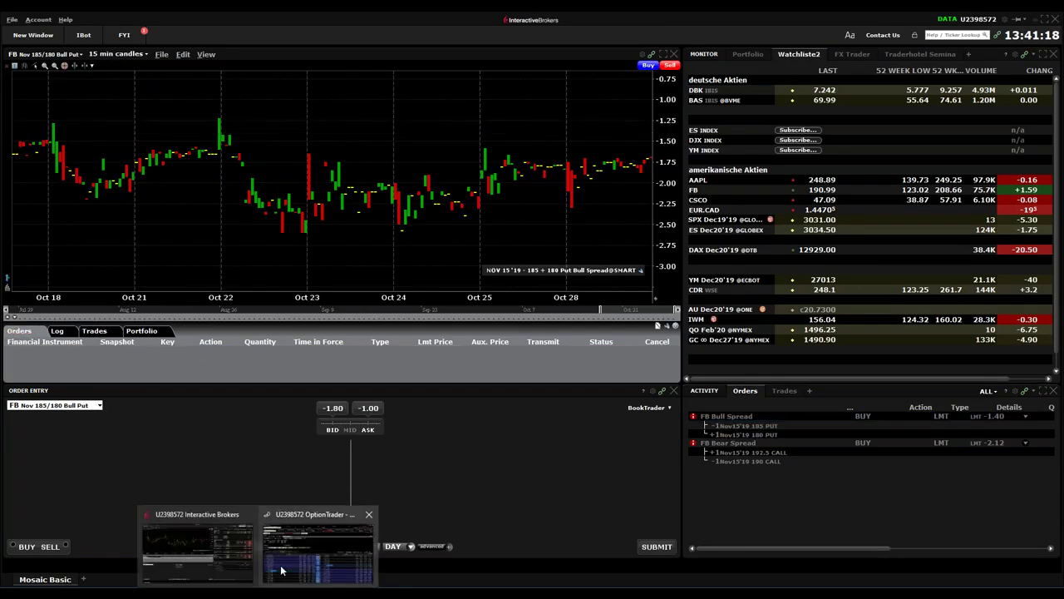
left_click(304, 547)
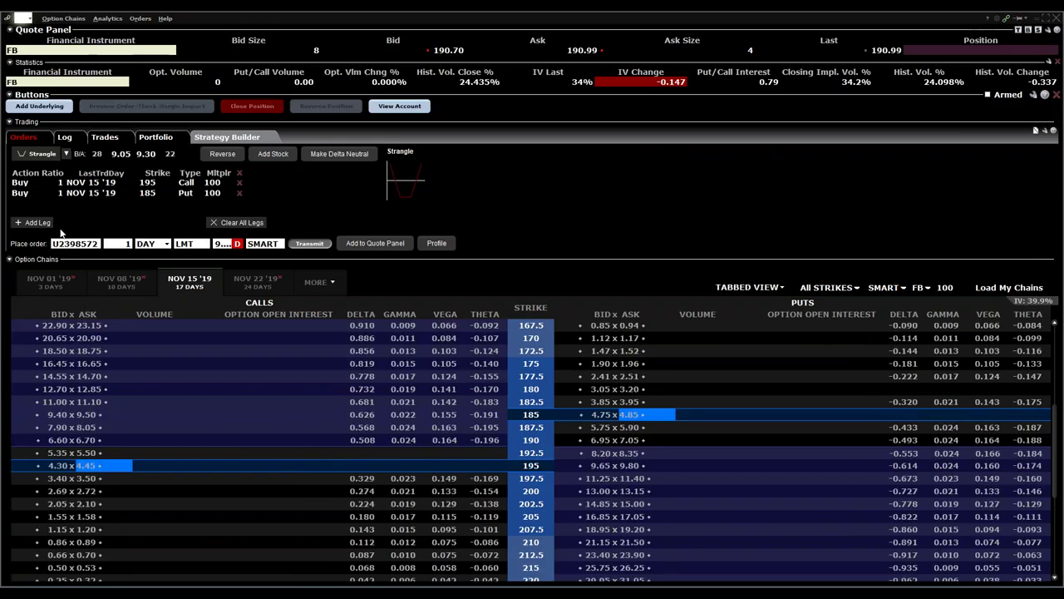
Submit the FB 185/195 strangle order for confirmation again and display its performance profile beside the order details.
left_click(309, 244)
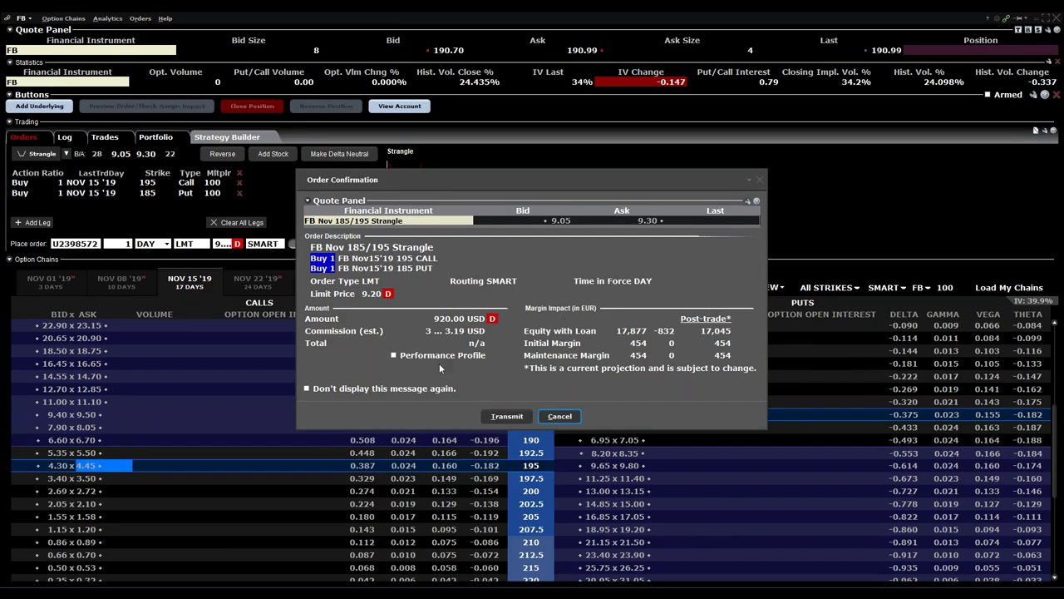
left_click(393, 355)
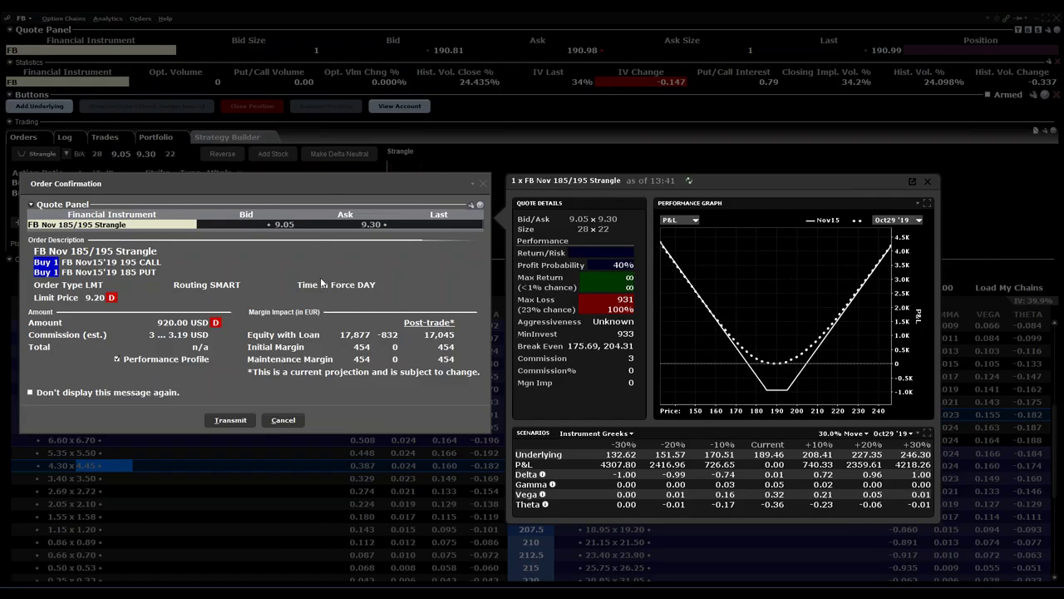
left_click_drag(334, 183, 356, 149)
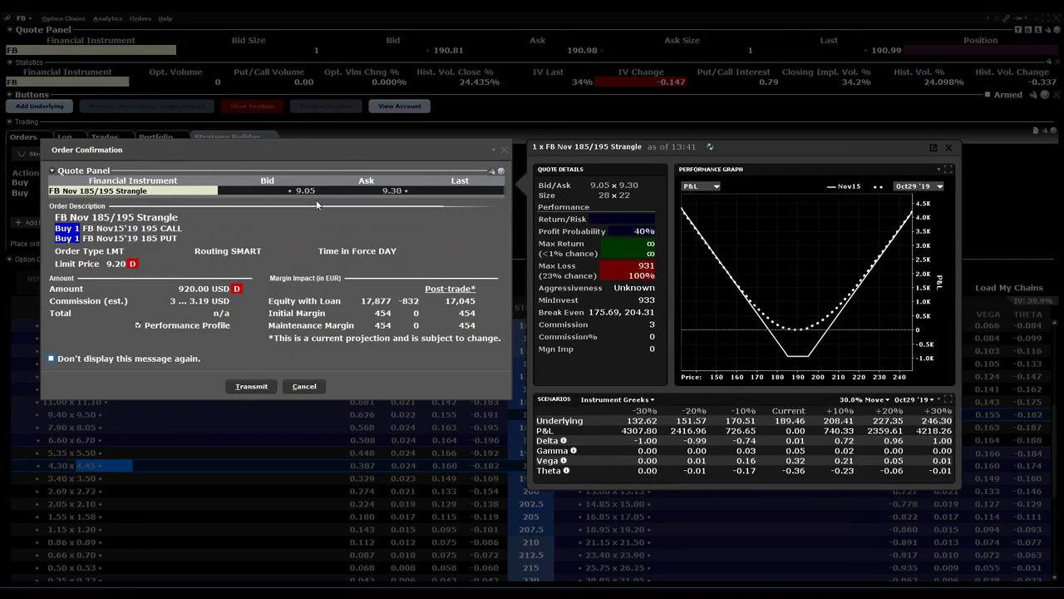